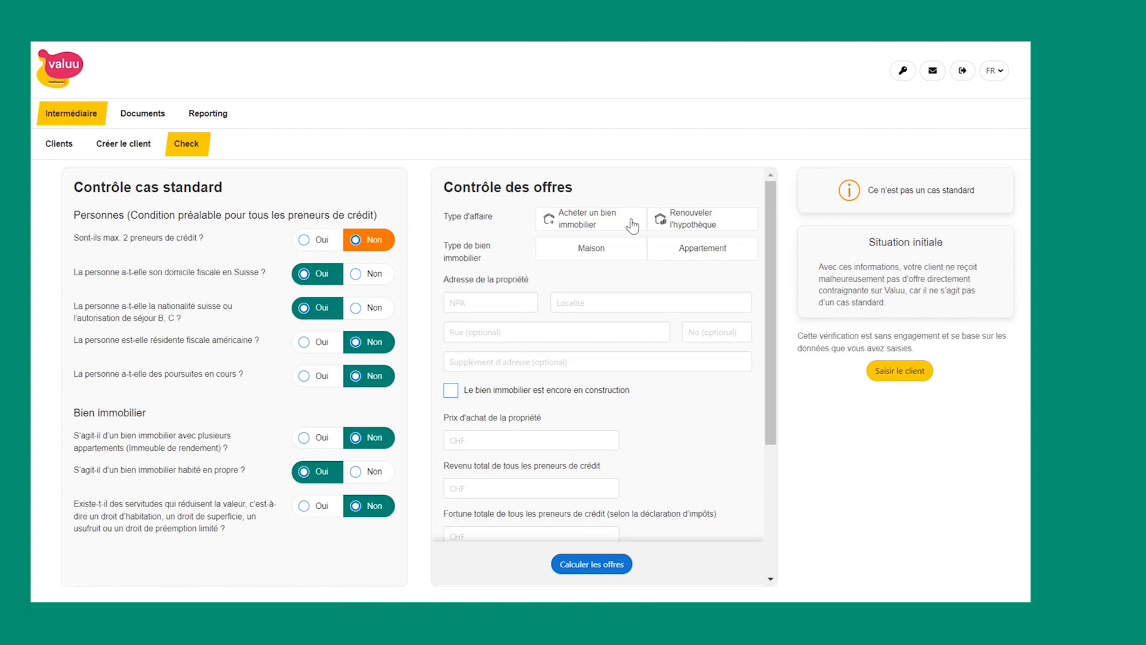
Step: Mark the case as having at most two borrowers and choose a house mortgage renewal at NPA 2716
{"action": "left_click", "coordinate": [307, 242]}
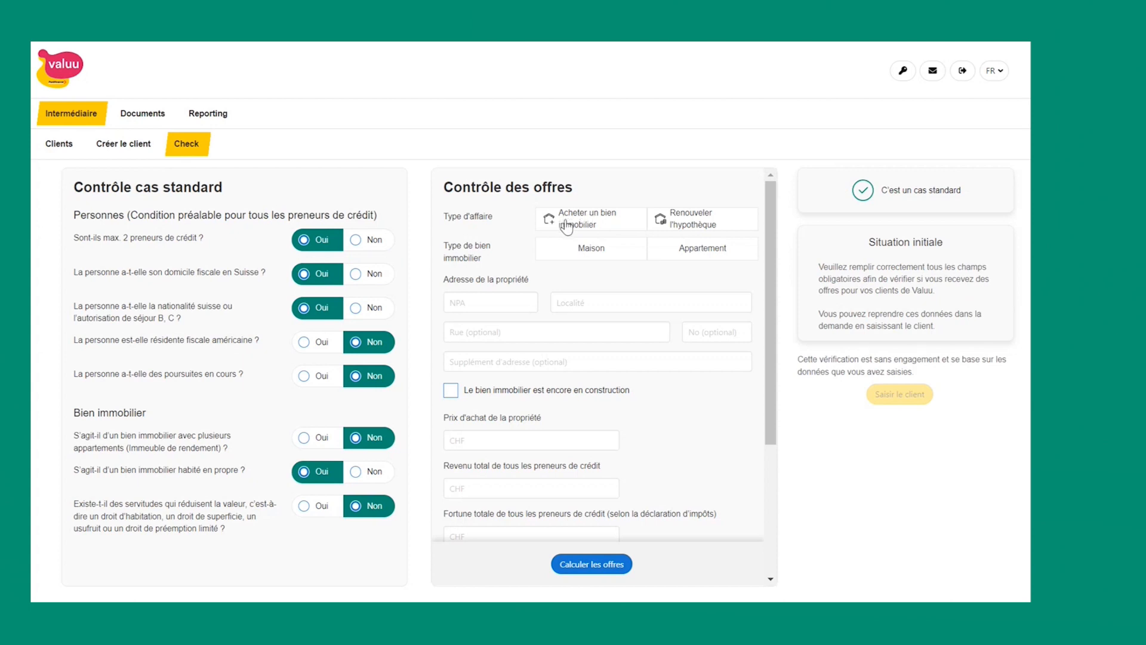
{"action": "left_click", "coordinate": [701, 228]}
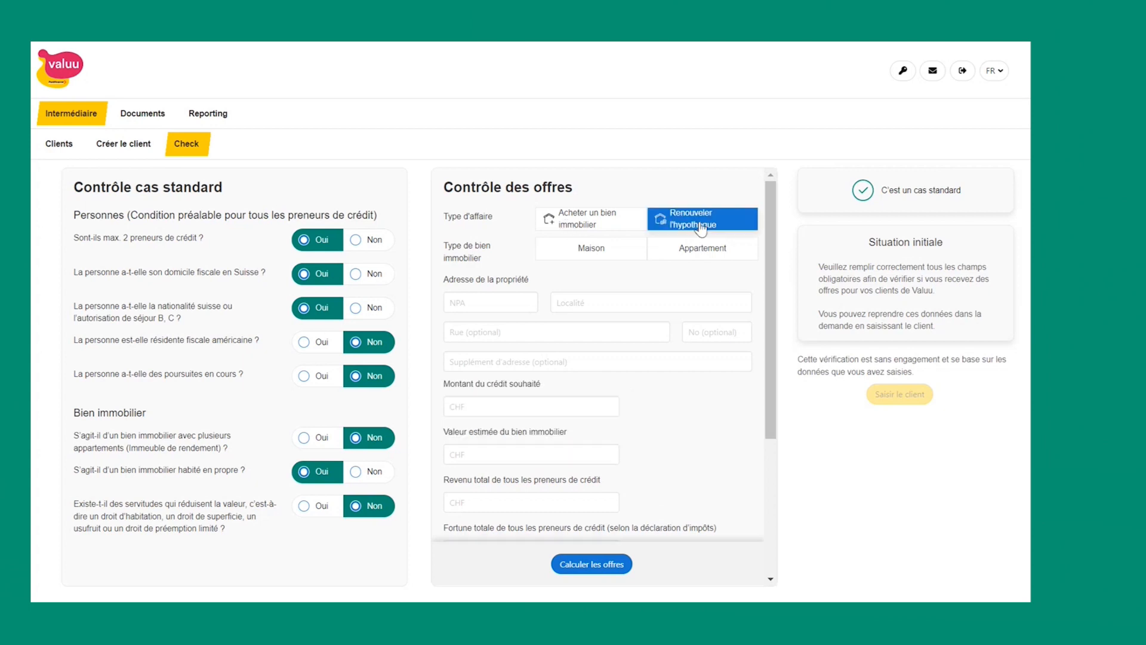
{"action": "left_click", "coordinate": [600, 254]}
{"action": "left_click", "coordinate": [455, 300]}
{"action": "type", "text": "2716"}
{"action": "key", "text": "Tab"}
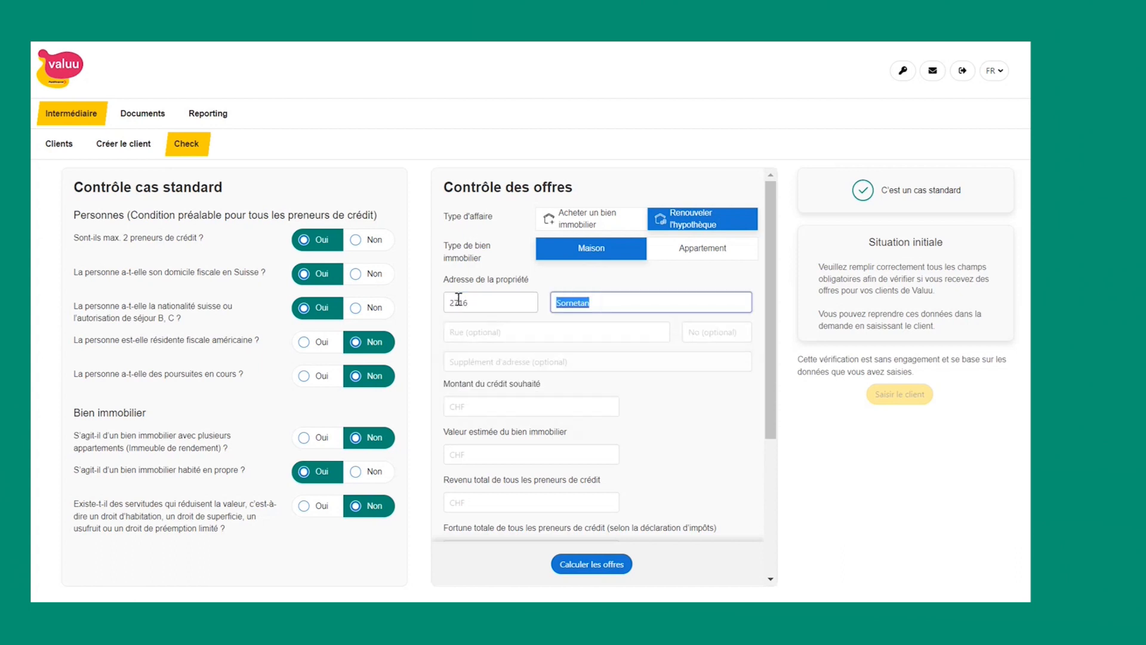
Step: Enter a desired credit of 500'000 and an estimated property value of 800'000
{"action": "left_click", "coordinate": [528, 407]}
{"action": "type", "text": "500'"}
{"action": "type", "text": "00"}
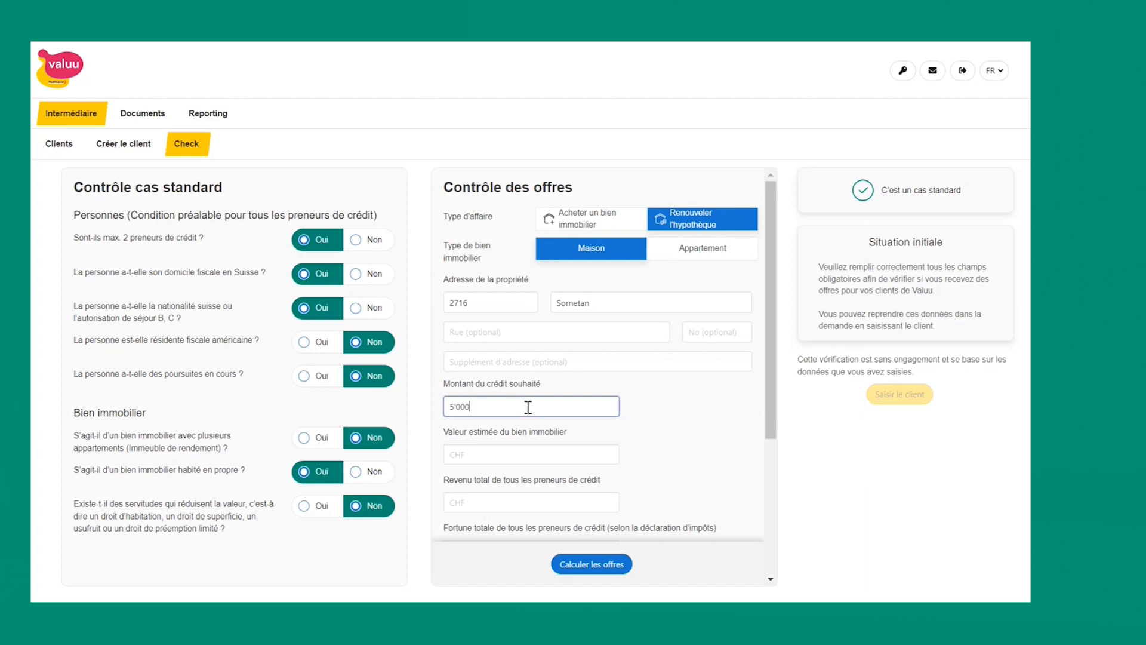
{"action": "type", "text": "0"}
{"action": "key", "text": "Tab"}
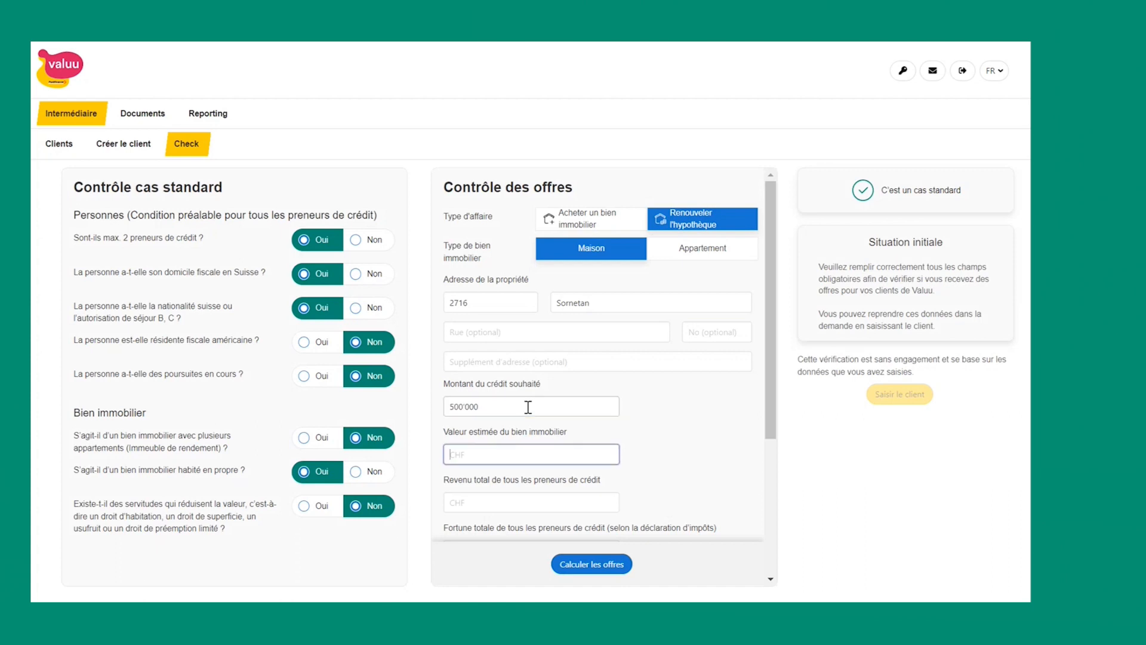
{"action": "type", "text": "1"}
{"action": "key", "text": "BackSpace"}
{"action": "type", "text": "800'000"}
Step: Enter total income 150'000 and total wealth 120'000
{"action": "scroll", "coordinate": [490, 428], "scroll_direction": "down", "scroll_amount": 2}
{"action": "left_click", "coordinate": [491, 426]}
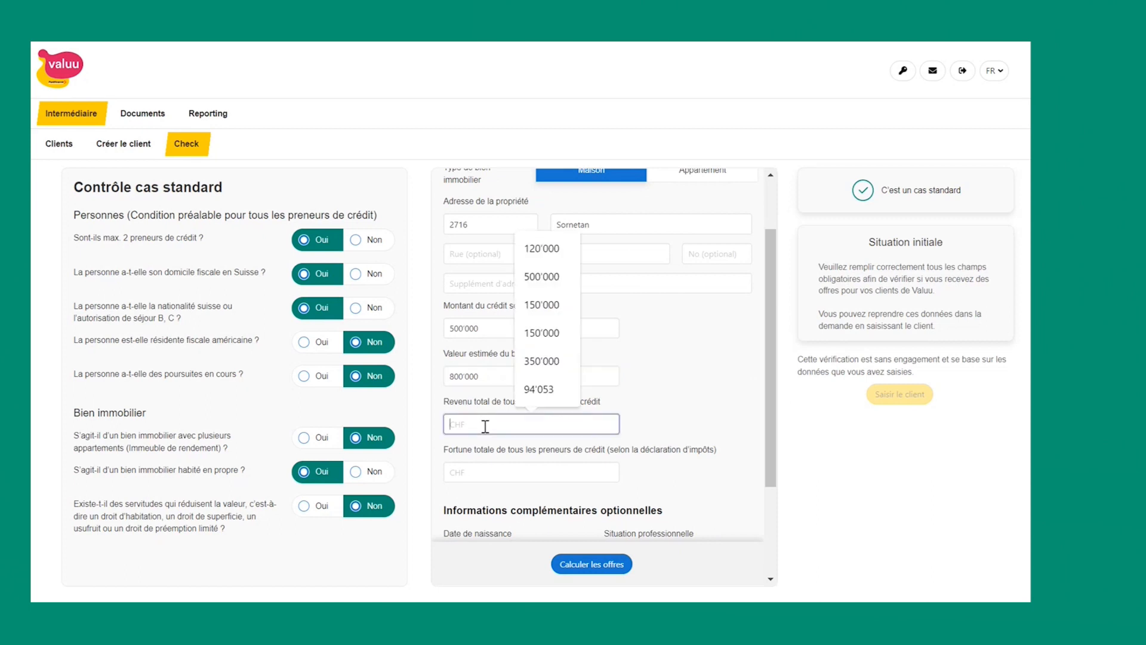
{"action": "type", "text": "150'000"}
{"action": "key", "text": "Tab"}
{"action": "type", "text": "120'000"}
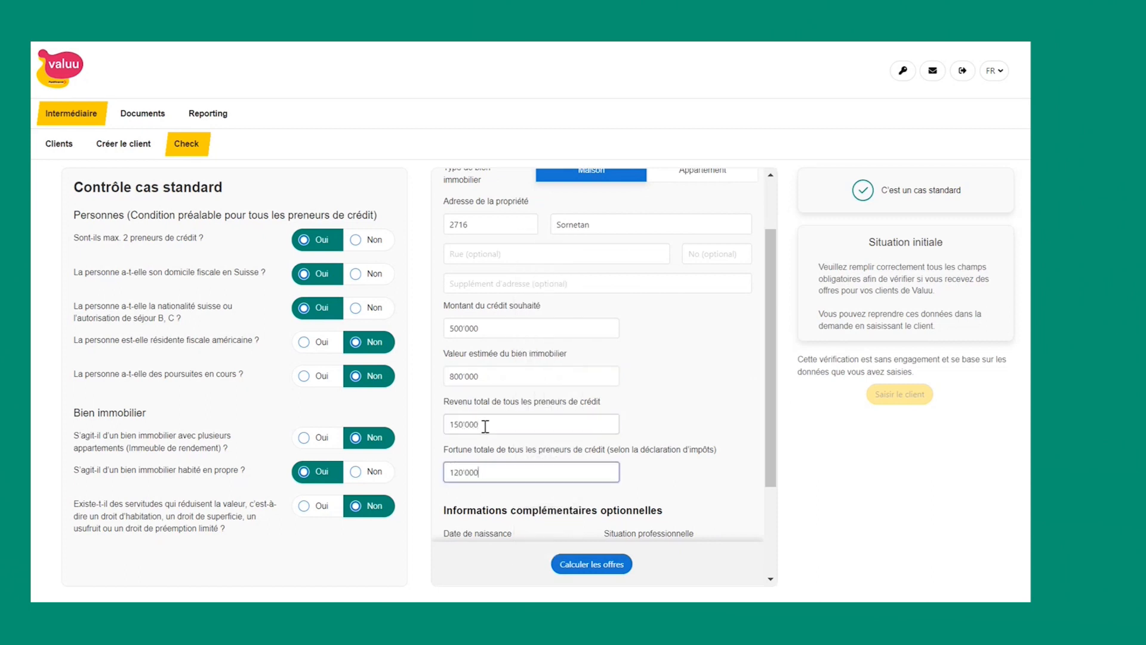
{"action": "scroll", "coordinate": [491, 425], "scroll_direction": "down", "scroll_amount": 2}
{"action": "scroll", "coordinate": [491, 425], "scroll_direction": "down", "scroll_amount": 1}
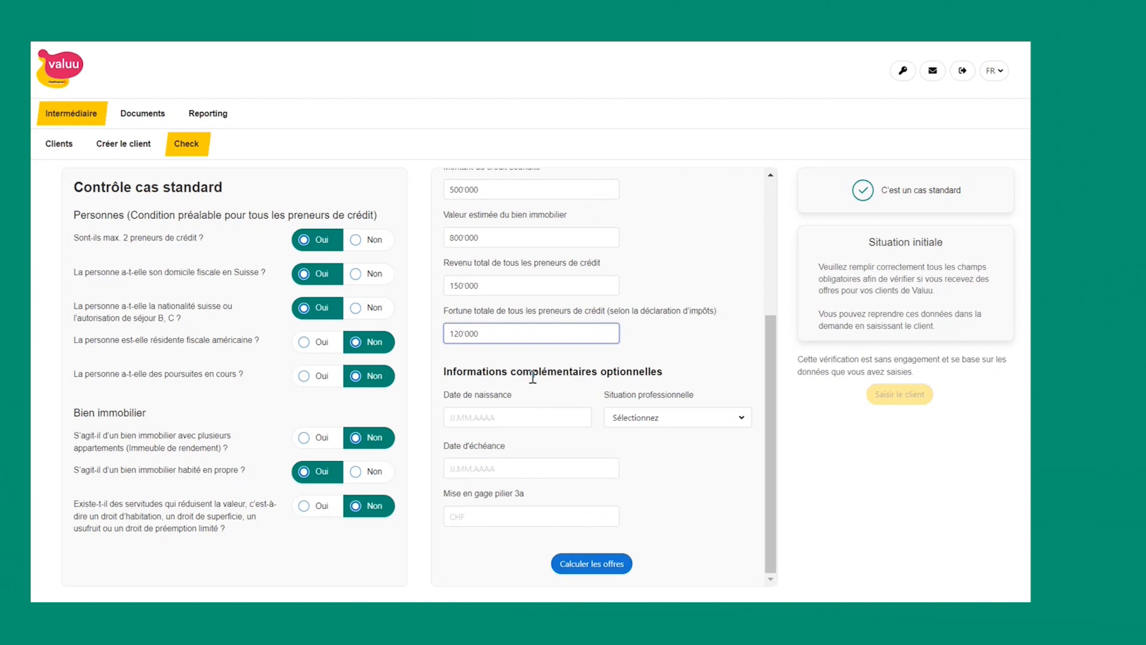
{"action": "left_click", "coordinate": [516, 412]}
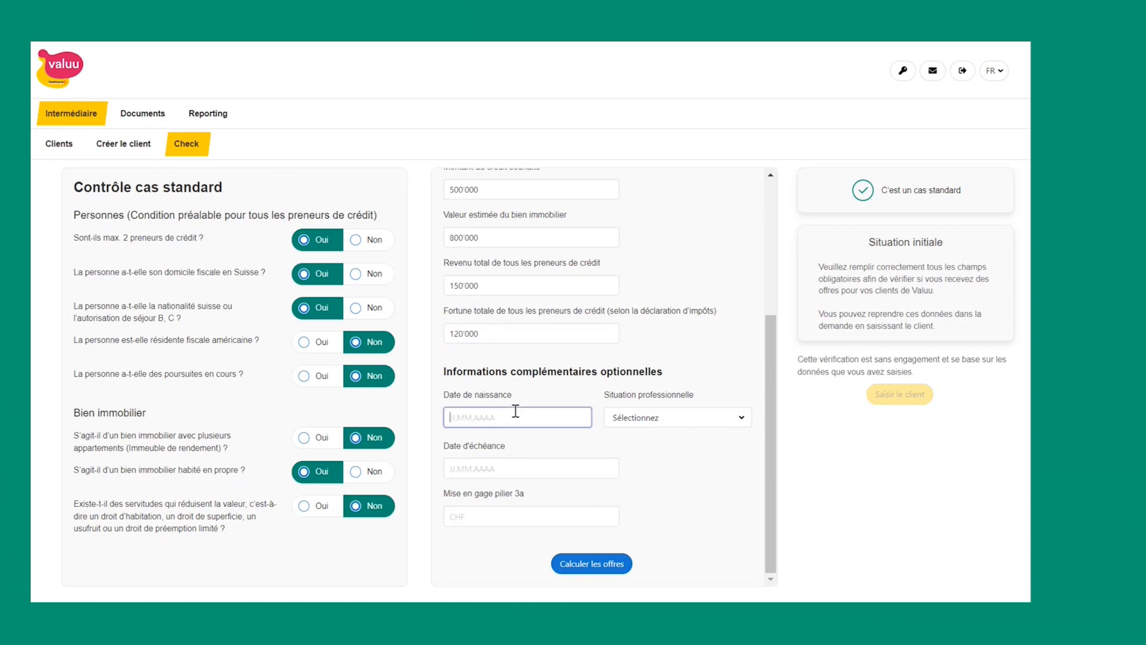
{"action": "type", "text": "08.11.1977"}
{"action": "left_click", "coordinate": [657, 419]}
{"action": "left_click", "coordinate": [647, 442]}
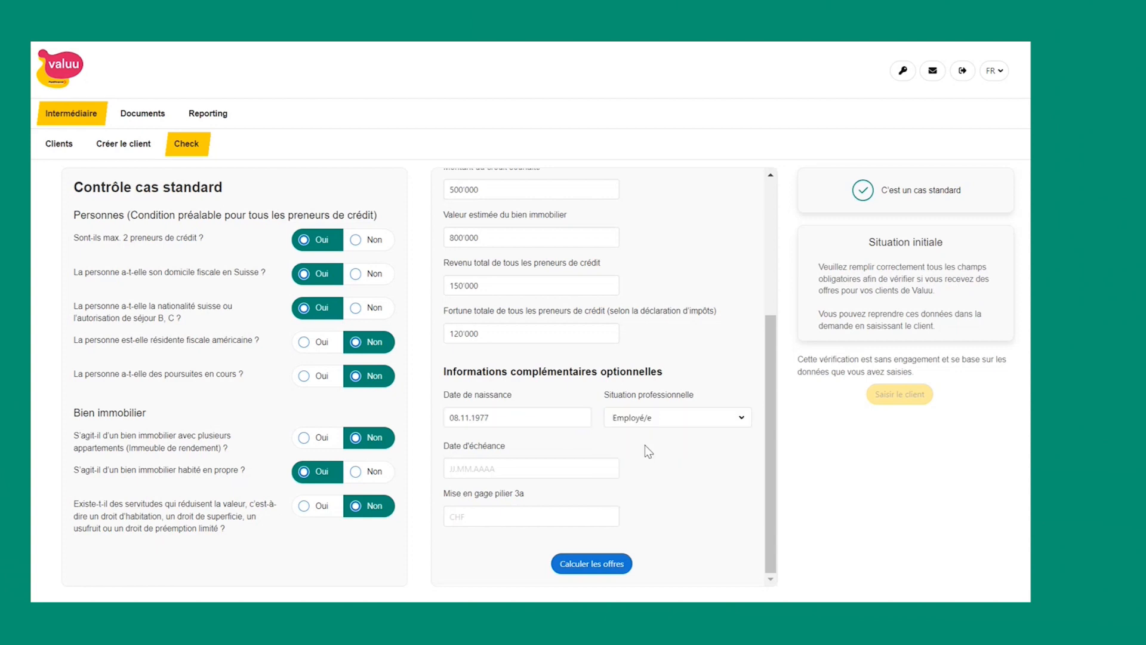
Step: Enter due date 01.04.2023 and a 75'000 pillar 3a pledge, then calculate the offers
{"action": "left_click", "coordinate": [469, 465]}
{"action": "type", "text": "01"}
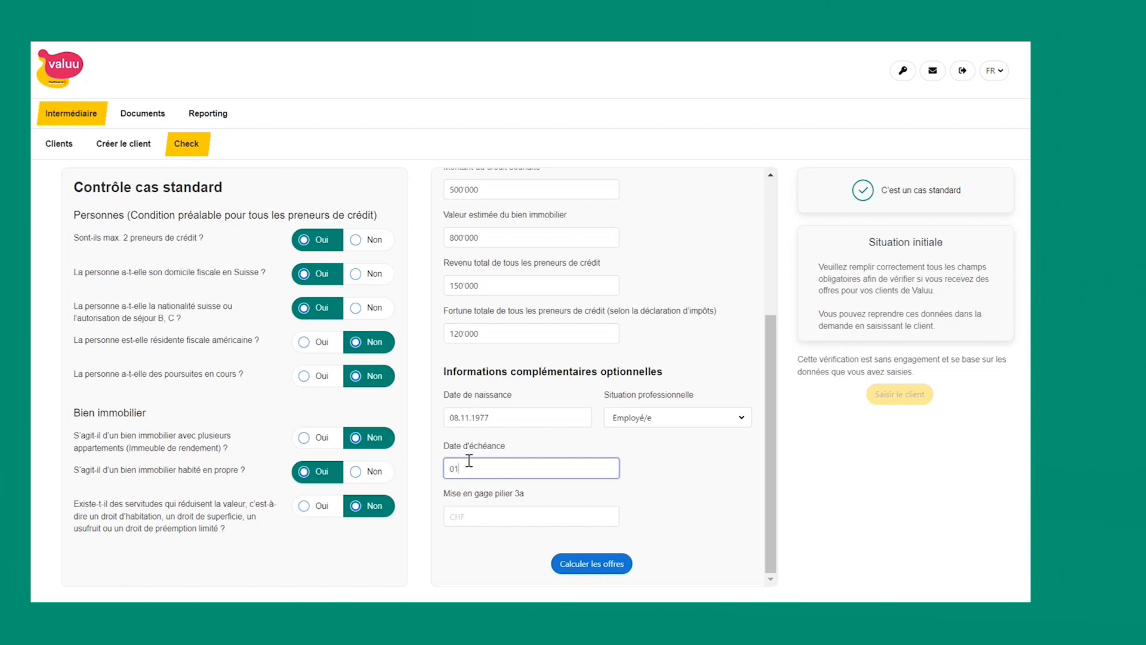
{"action": "type", "text": ".04.2023"}
{"action": "left_click", "coordinate": [475, 514]}
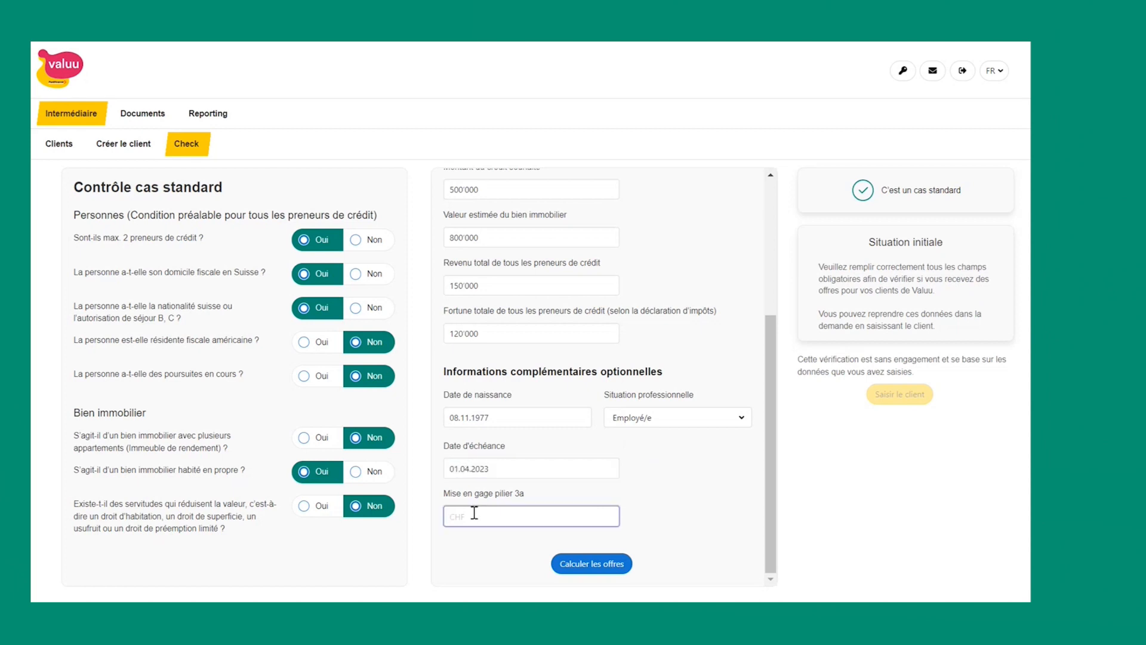
{"action": "type", "text": "75'000"}
{"action": "left_click", "coordinate": [583, 570]}
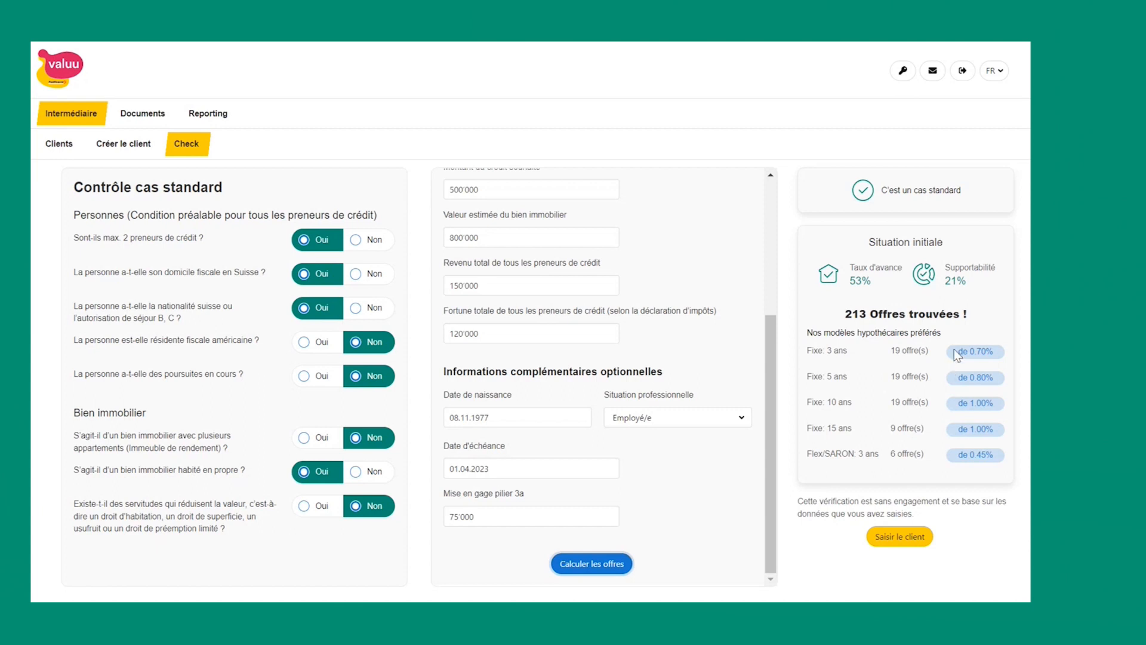
Step: Review the 213 offers found and turn the checked case into a new client record
{"action": "left_click", "coordinate": [975, 385]}
{"action": "left_click", "coordinate": [909, 541]}
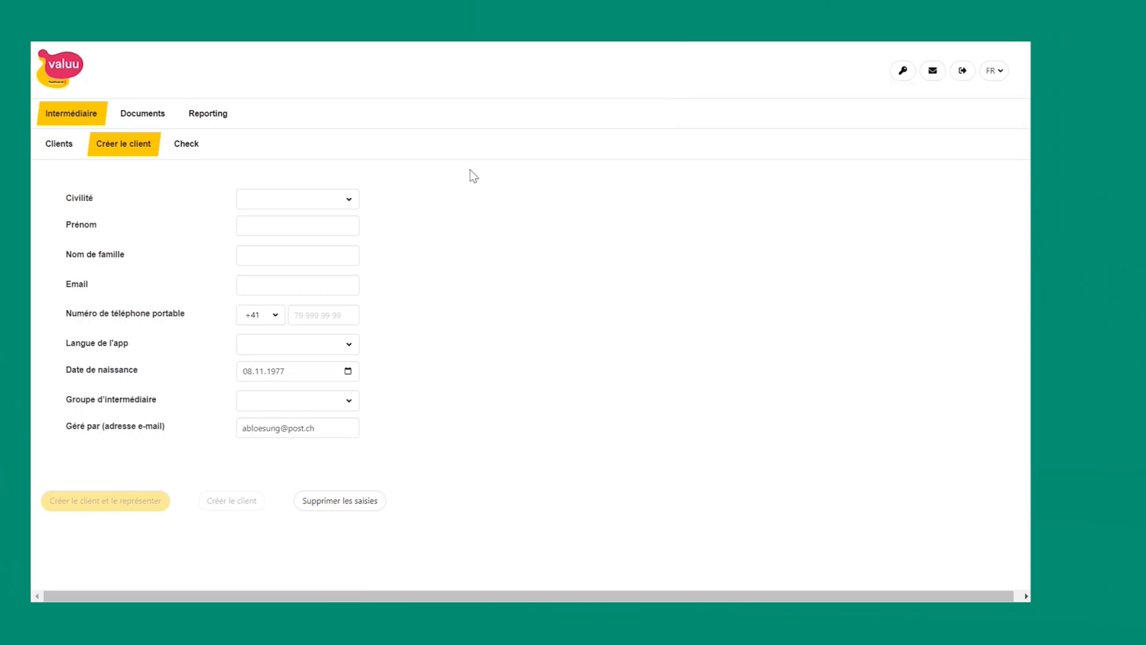
Step: Set the client's title to Monsieur and enter their first name and surname
{"action": "left_click", "coordinate": [271, 203]}
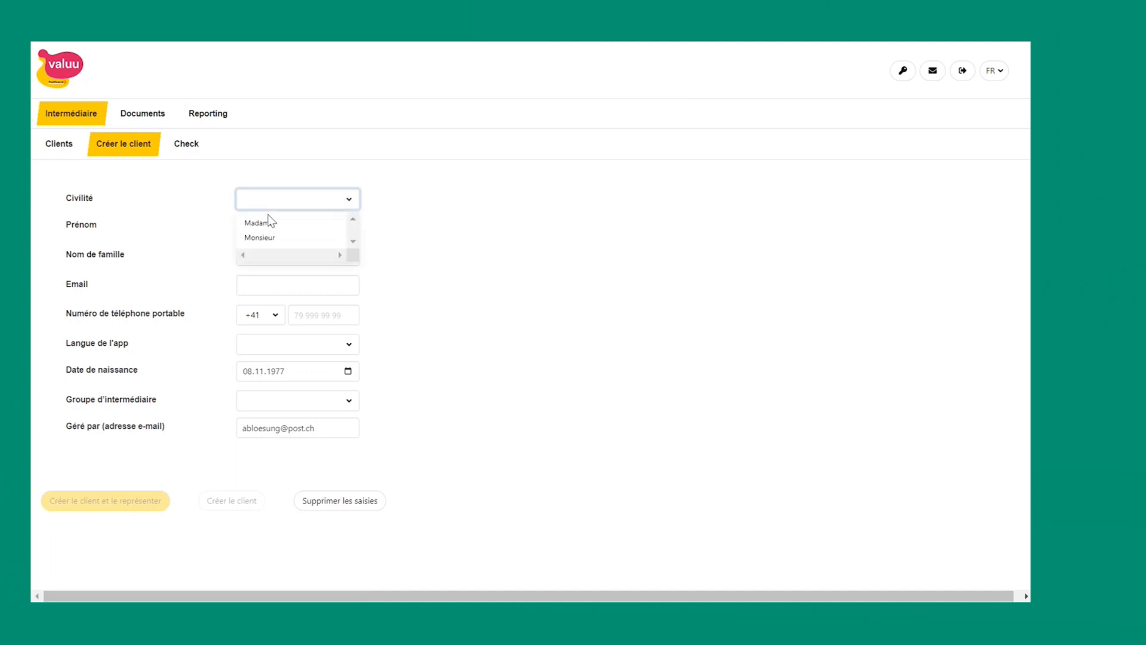
{"action": "left_click", "coordinate": [275, 237]}
{"action": "left_click", "coordinate": [278, 225]}
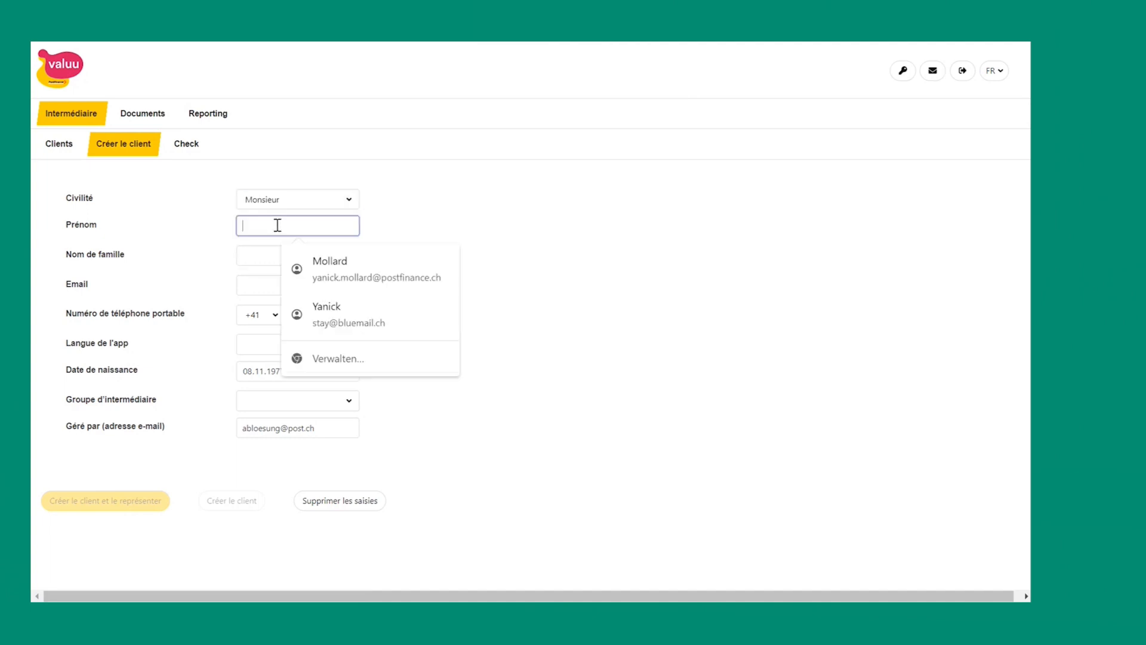
{"action": "key", "text": "Tab"}
Step: Fill in the client's e-mail address and mobile phone number
{"action": "key", "text": "Tab"}
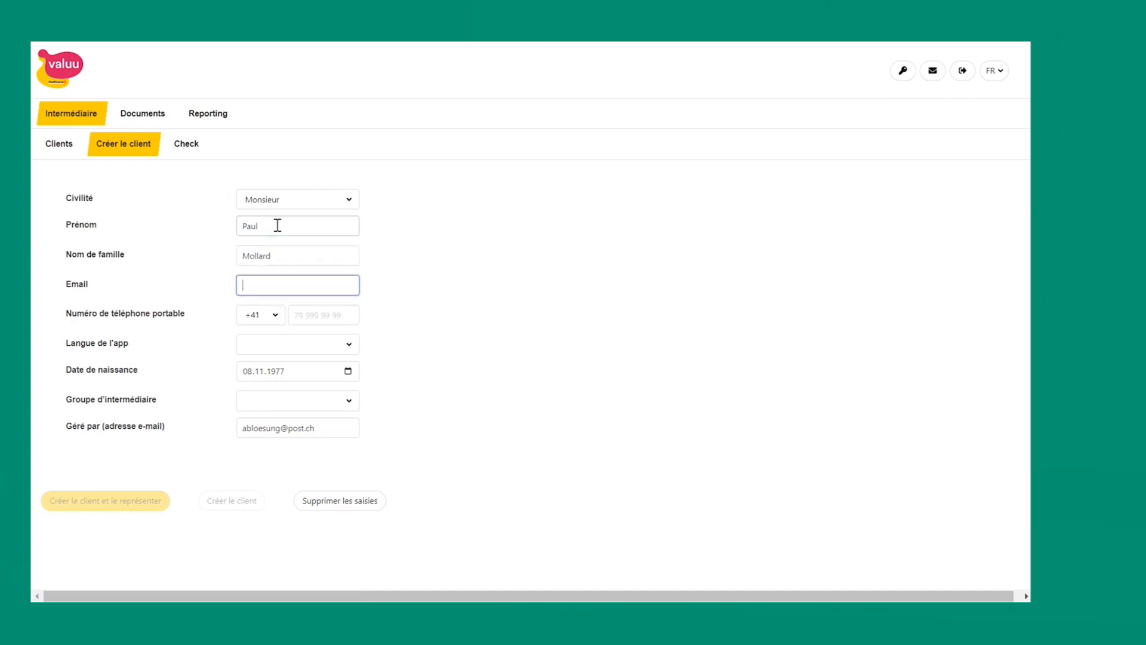
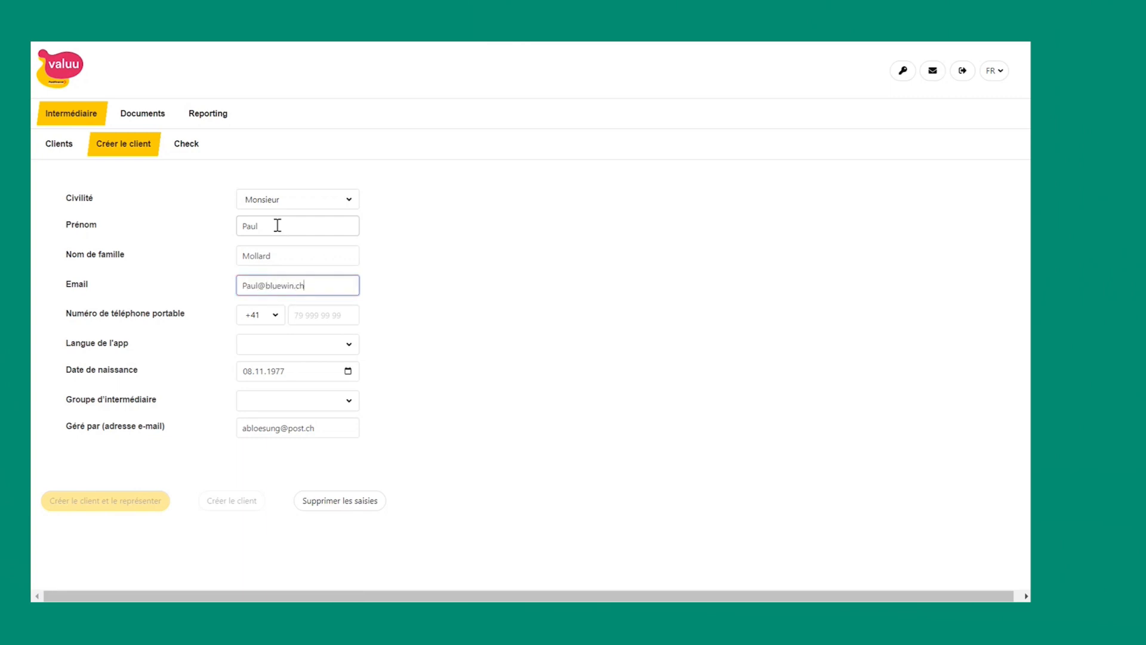
{"action": "key", "text": "Tab"}
{"action": "key", "text": "Tab"}
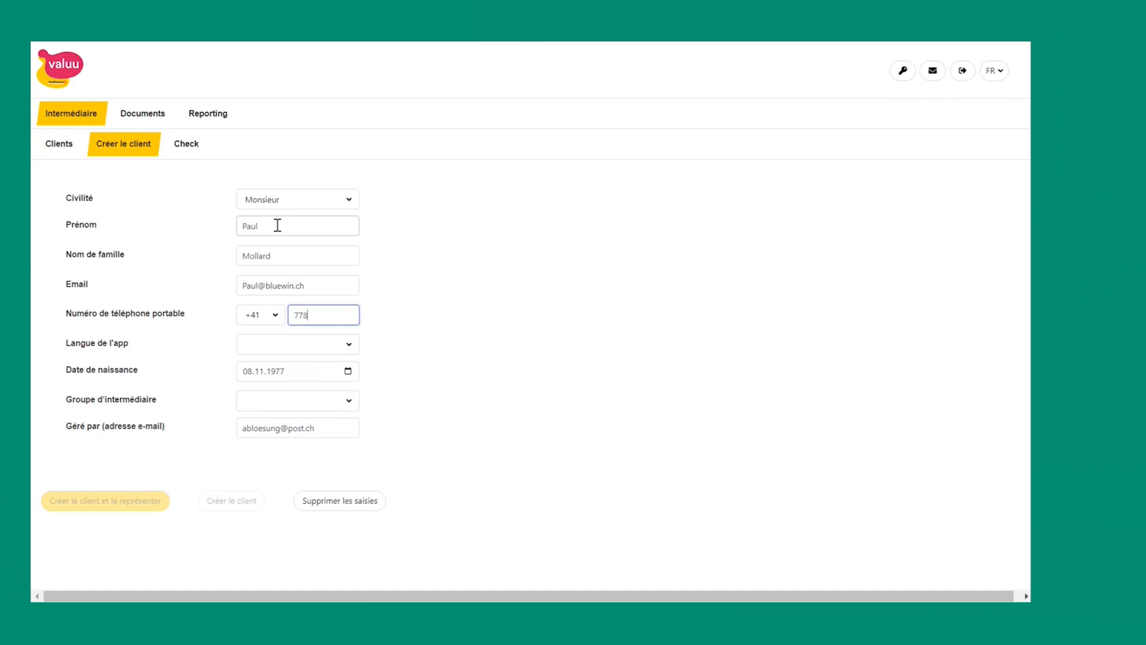
Step: Set the app language to Français and the intermediary group to Valdor
{"action": "key", "text": "Tab"}
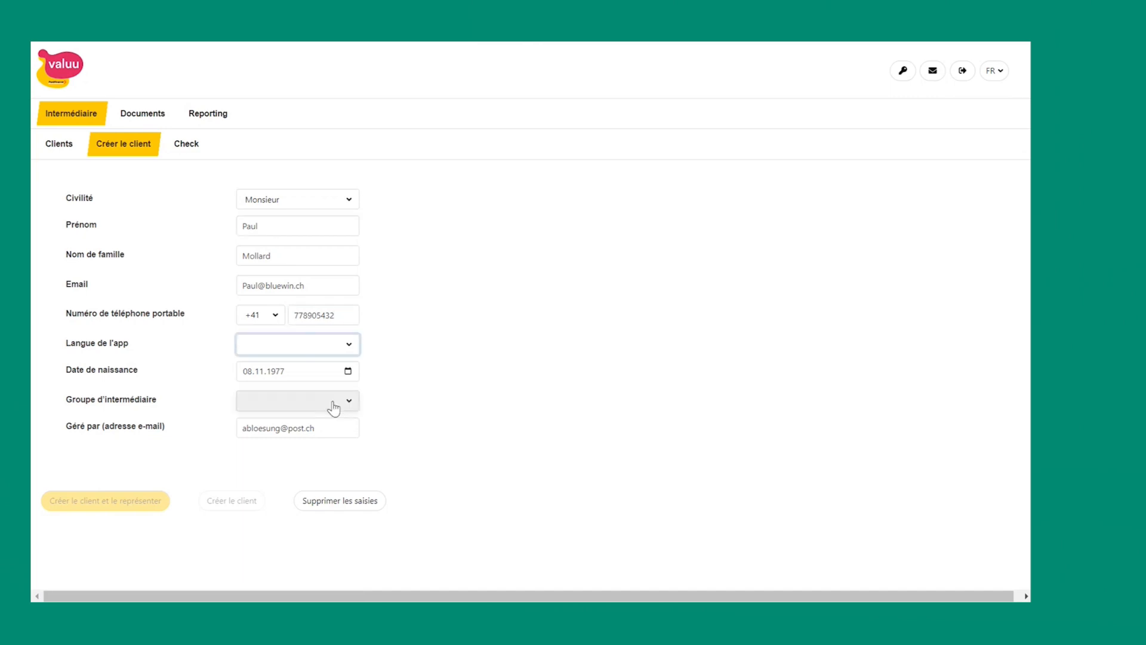
{"action": "left_click", "coordinate": [261, 350]}
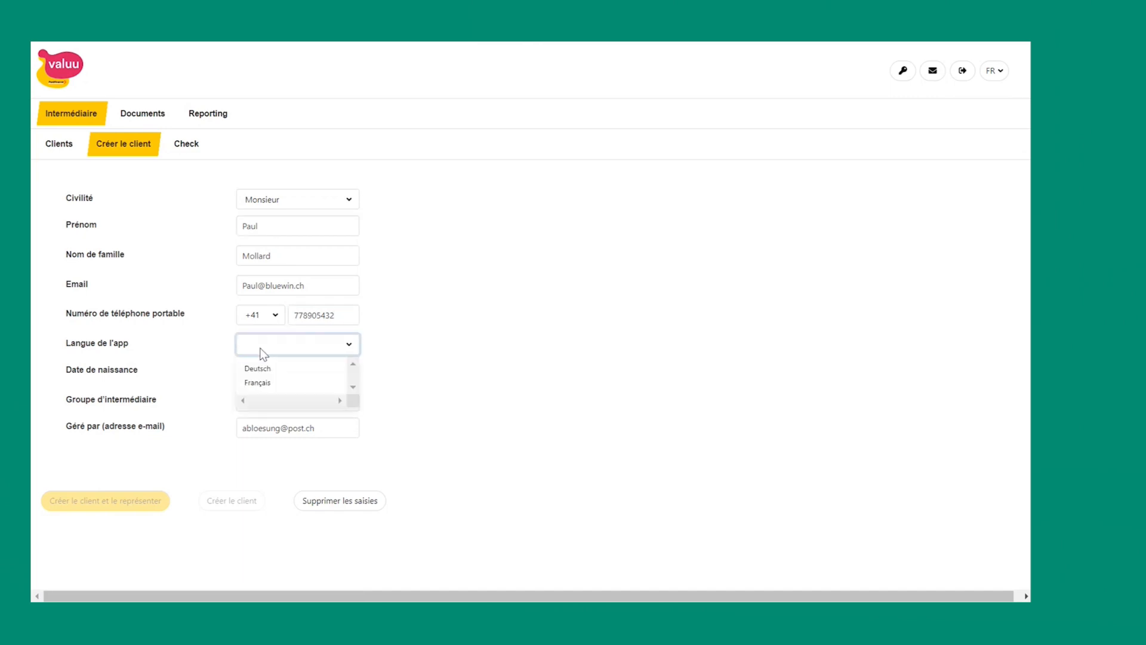
{"action": "left_click", "coordinate": [263, 383]}
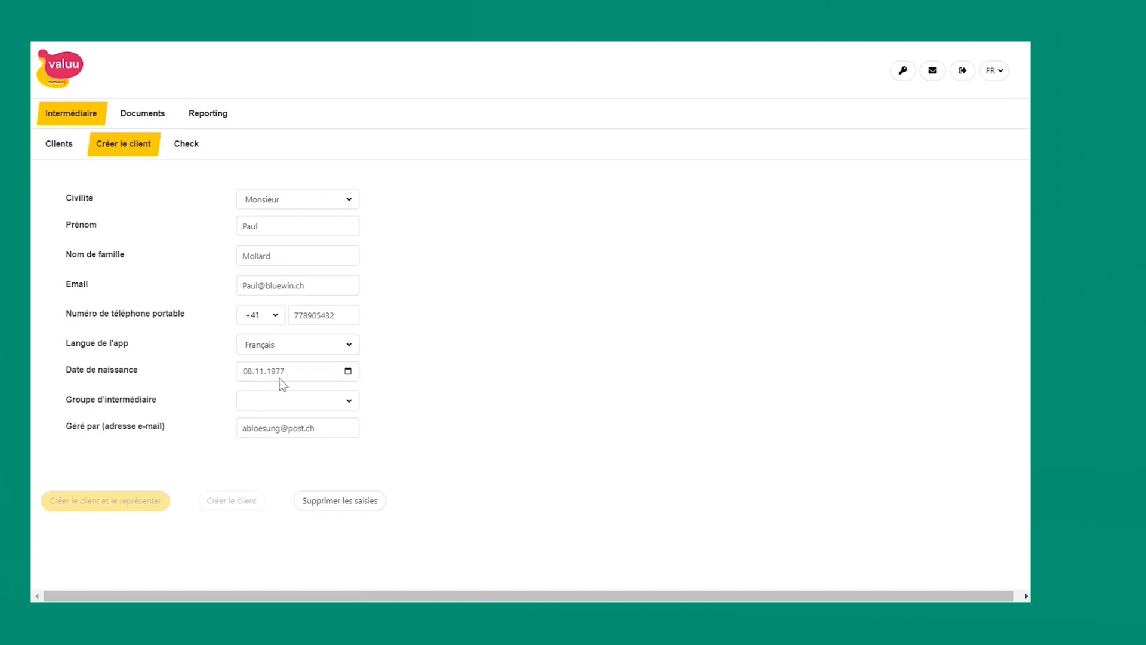
{"action": "left_click", "coordinate": [275, 399]}
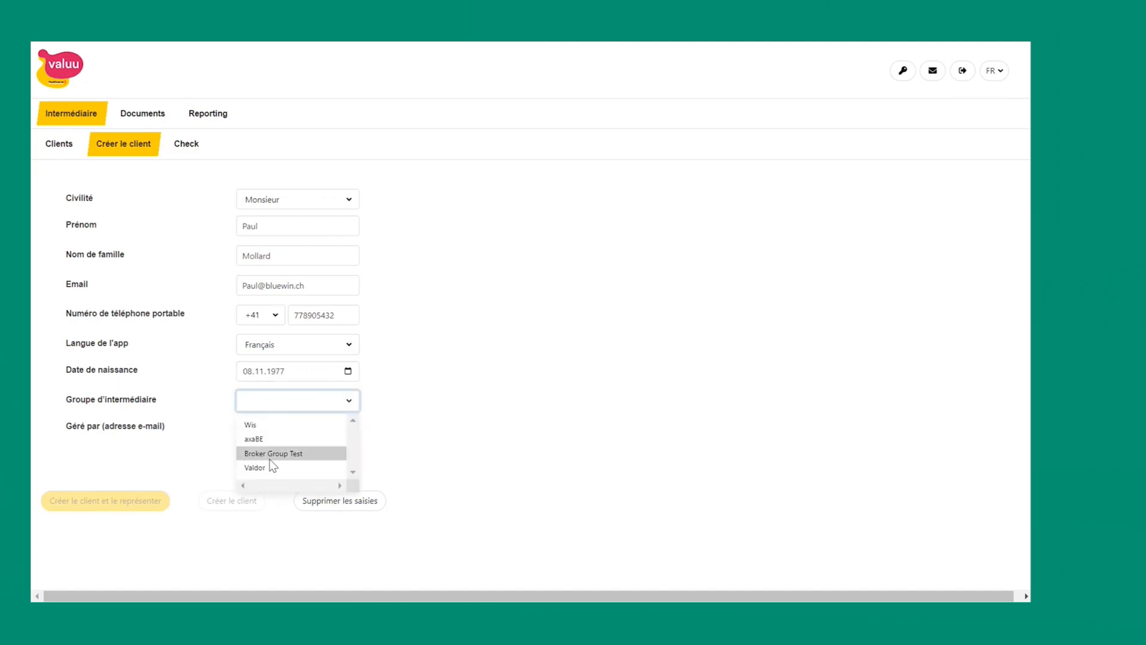
{"action": "left_click", "coordinate": [264, 474]}
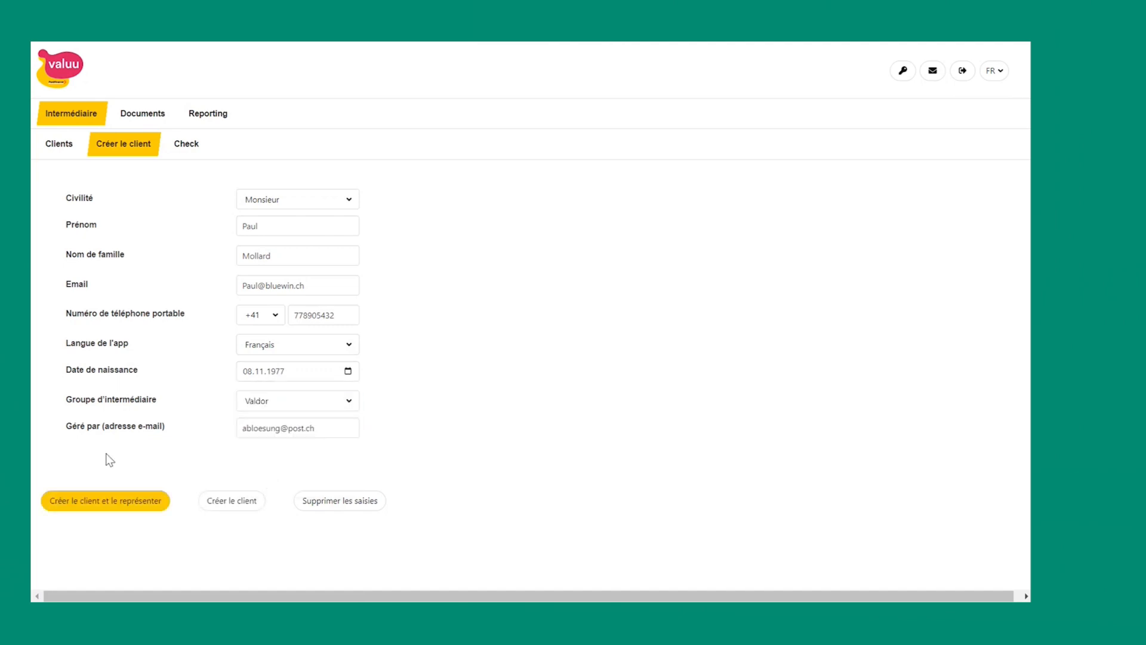
Step: Create the client, confirm the signed authorisation, and enter their application in the client portal
{"action": "left_click", "coordinate": [85, 506]}
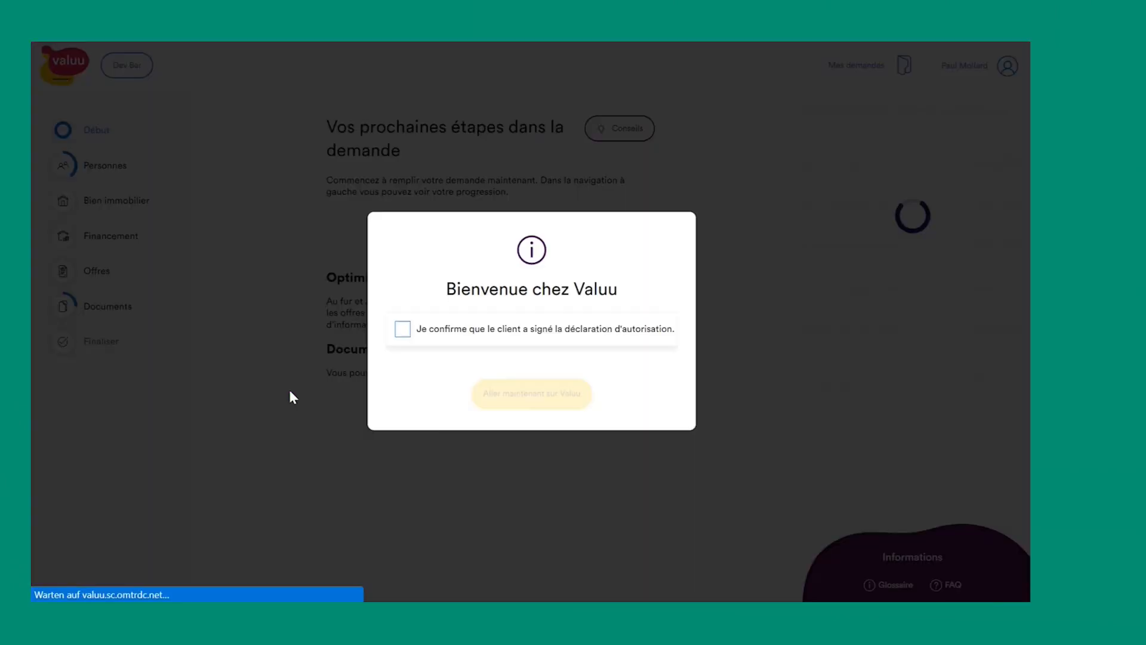
{"action": "left_click", "coordinate": [402, 330]}
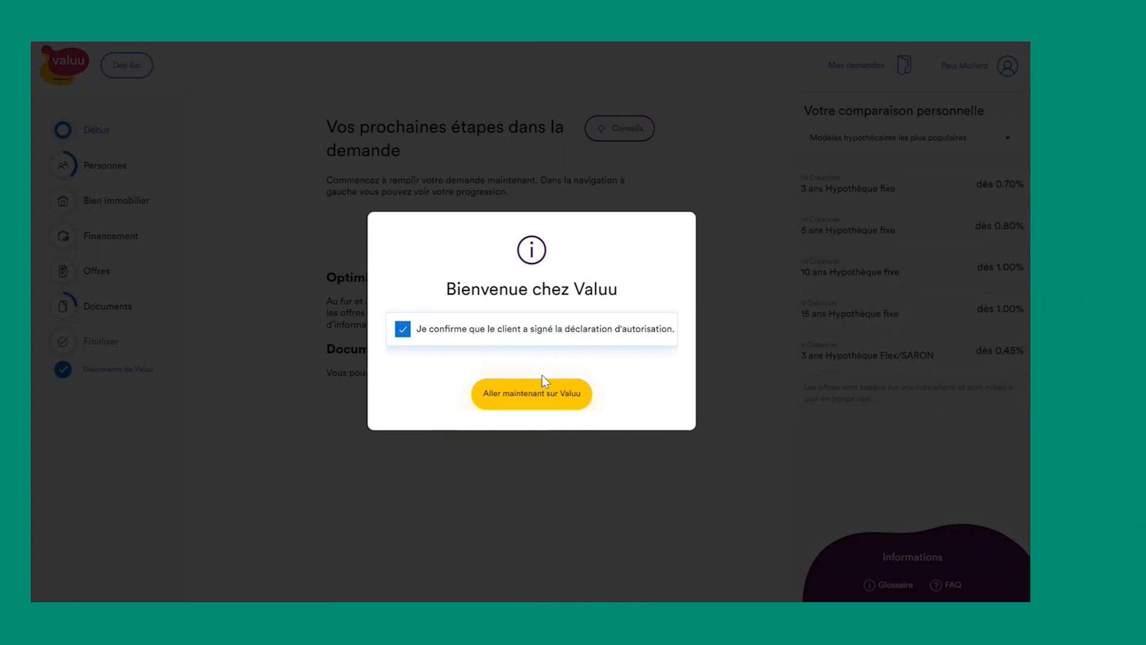
{"action": "left_click", "coordinate": [544, 396]}
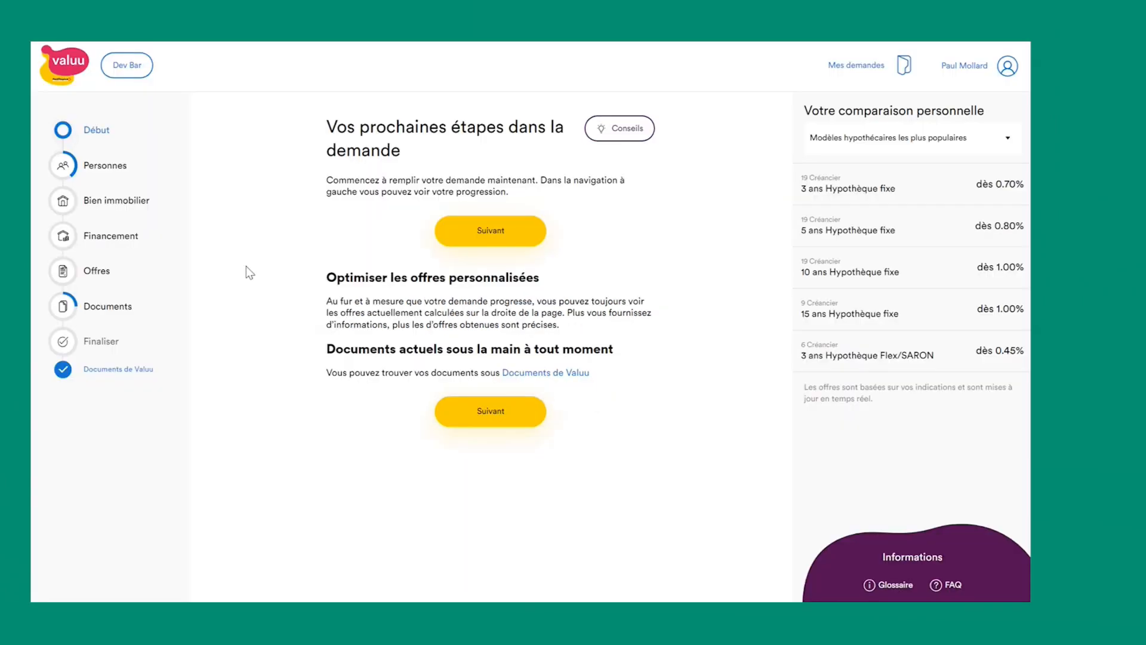
Step: Go to the Bien immobilier section's Date d'achat step of the application
{"action": "left_click", "coordinate": [134, 206]}
{"action": "left_click", "coordinate": [124, 290]}
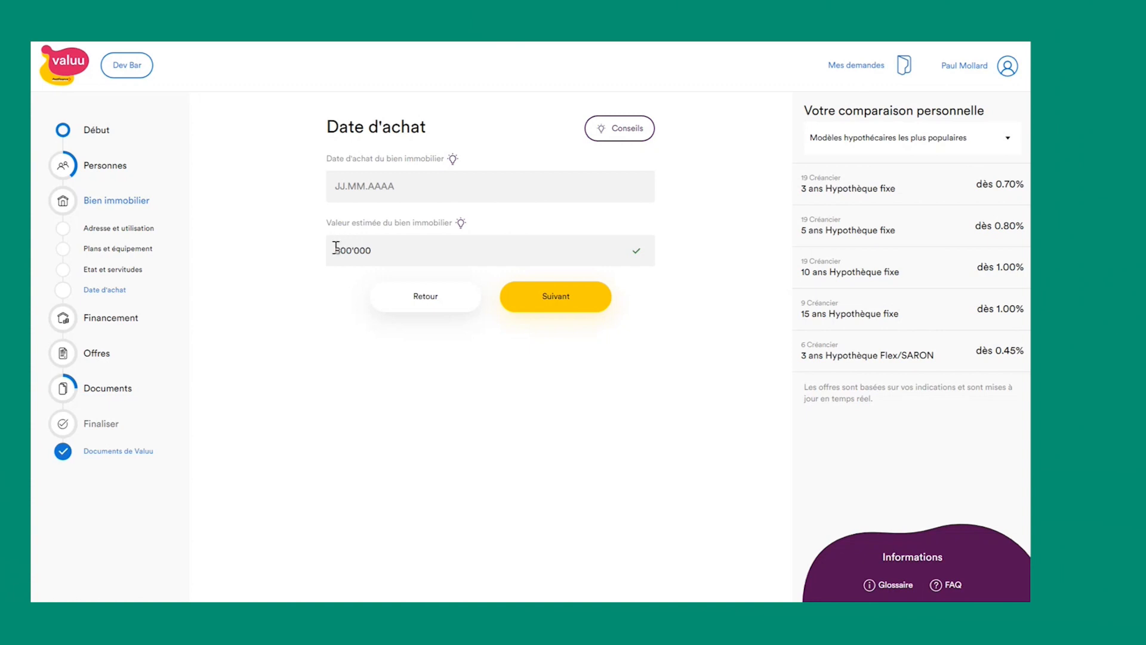
{"action": "mouse_move", "coordinate": [533, 46]}
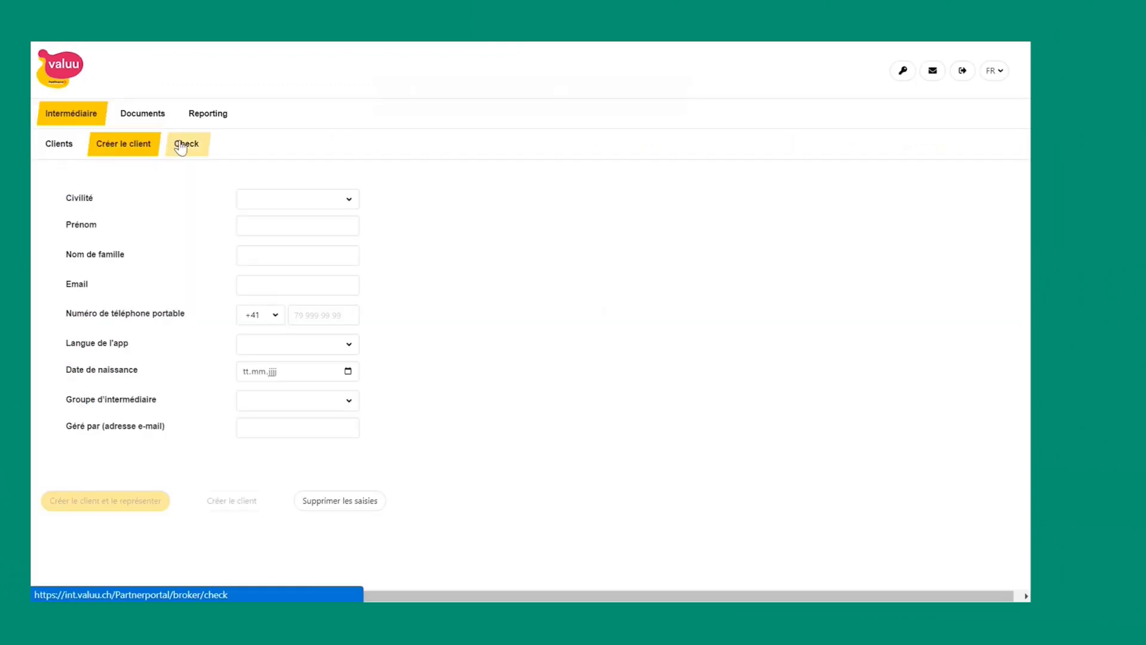
Step: Switch from Check to Créer le client and back to the Check page in the broker portal
{"action": "left_click", "coordinate": [180, 145]}
{"action": "left_click", "coordinate": [147, 149]}
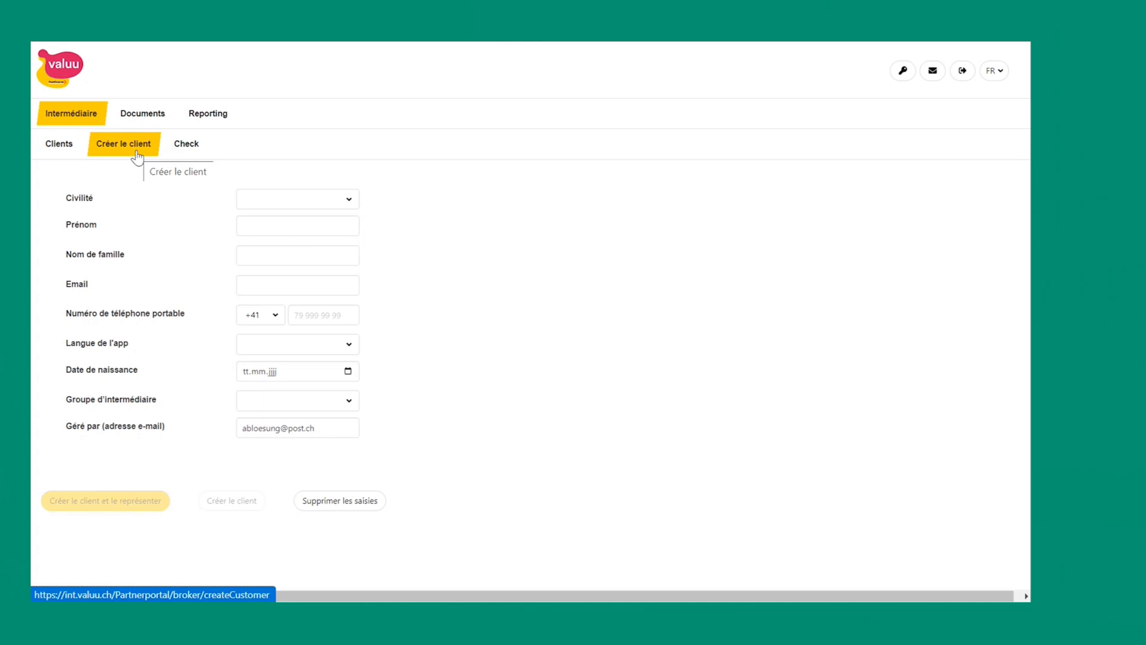
{"action": "left_click", "coordinate": [185, 157]}
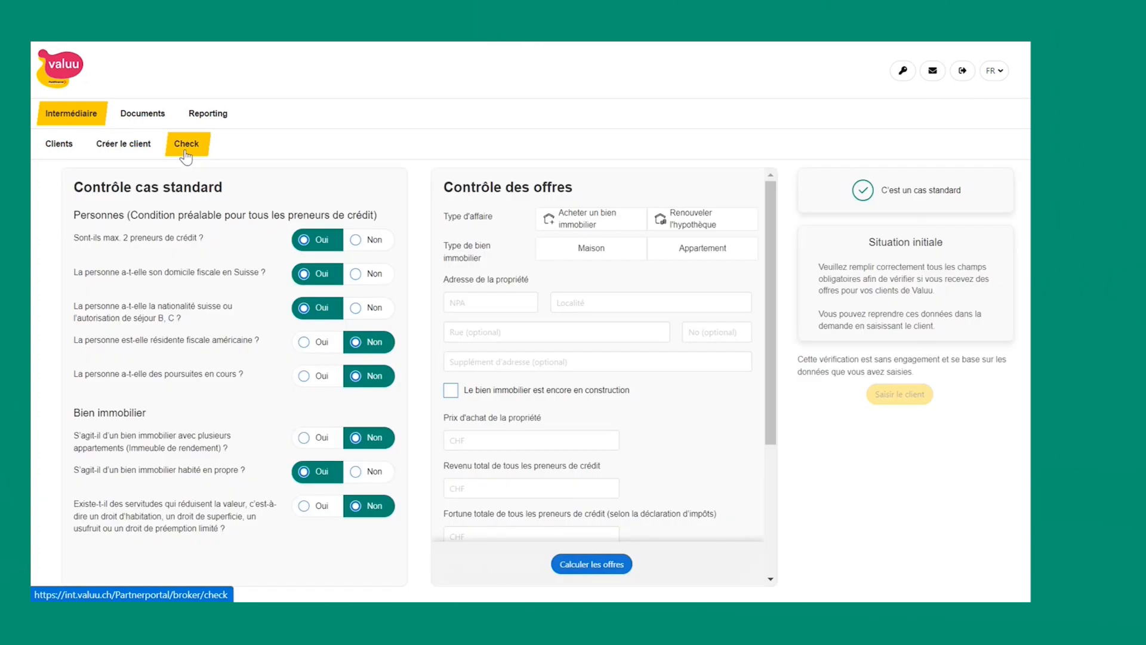